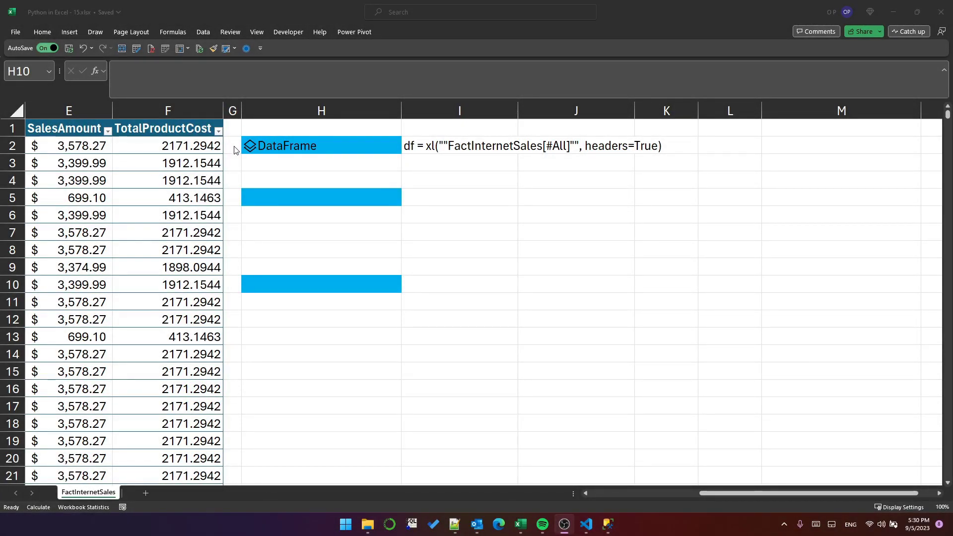
Check the DataFrame formula in H2, then run Python df.describe() in H10 as spilled Excel values.
click(328, 143)
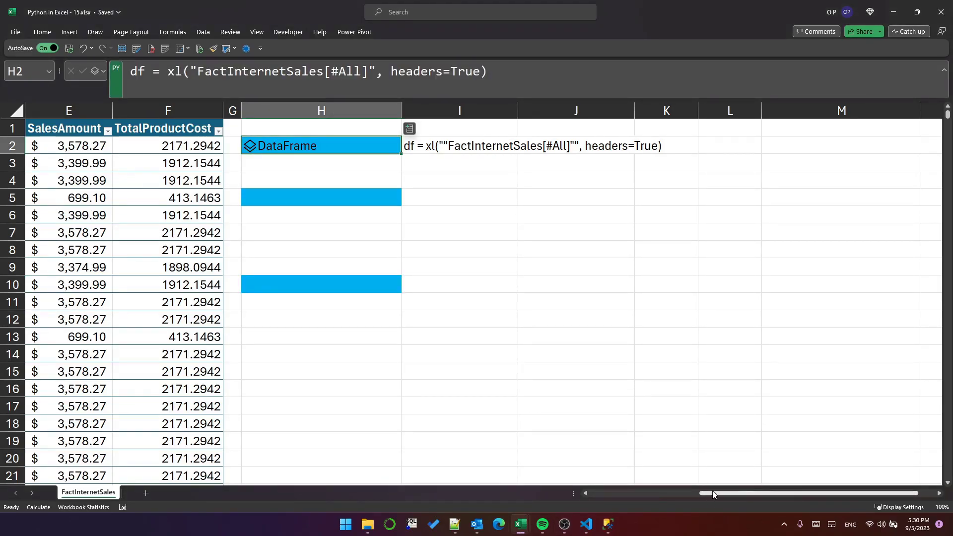
drag(719, 492, 667, 492)
click(533, 287)
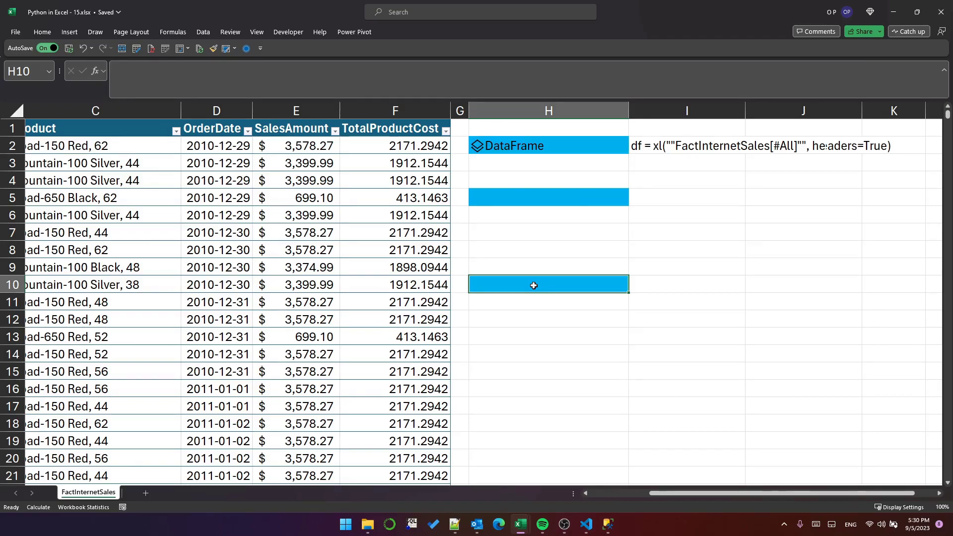
text(=py)
key(Tab)
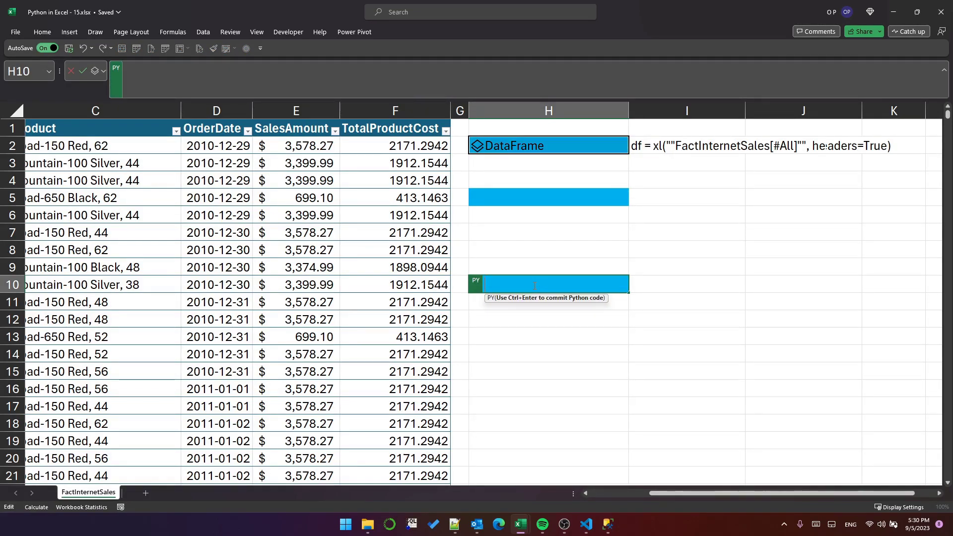
text(df.describe())
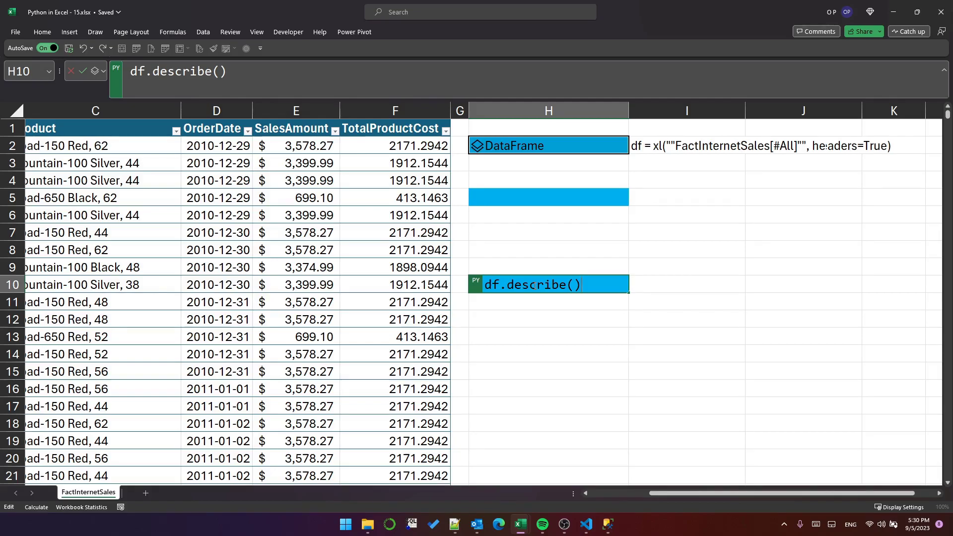
key(ctrl+Return)
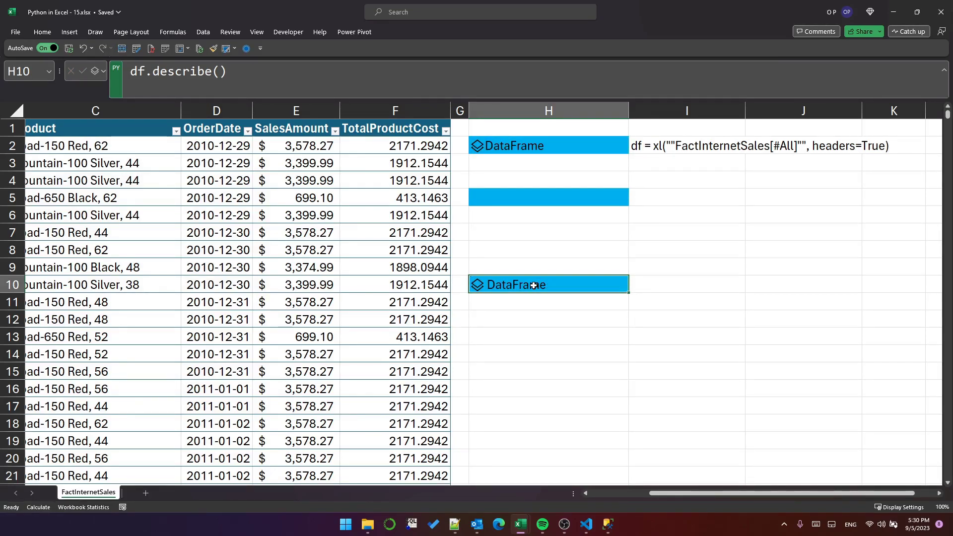
key(ctrl+alt+shift+m)
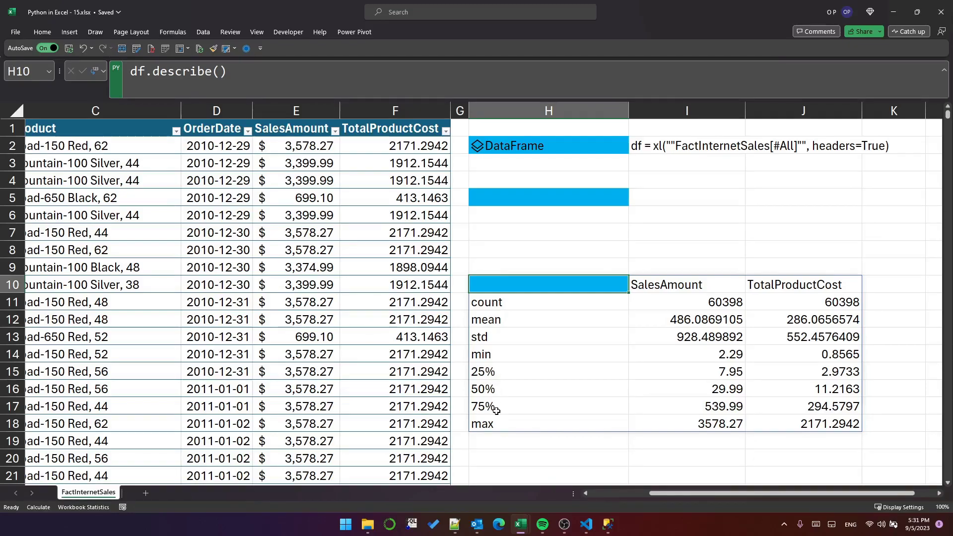
drag(715, 287, 780, 283)
Change H10's code to df.describe(include='all') so text columns get count, unique, top and freq.
click(546, 280)
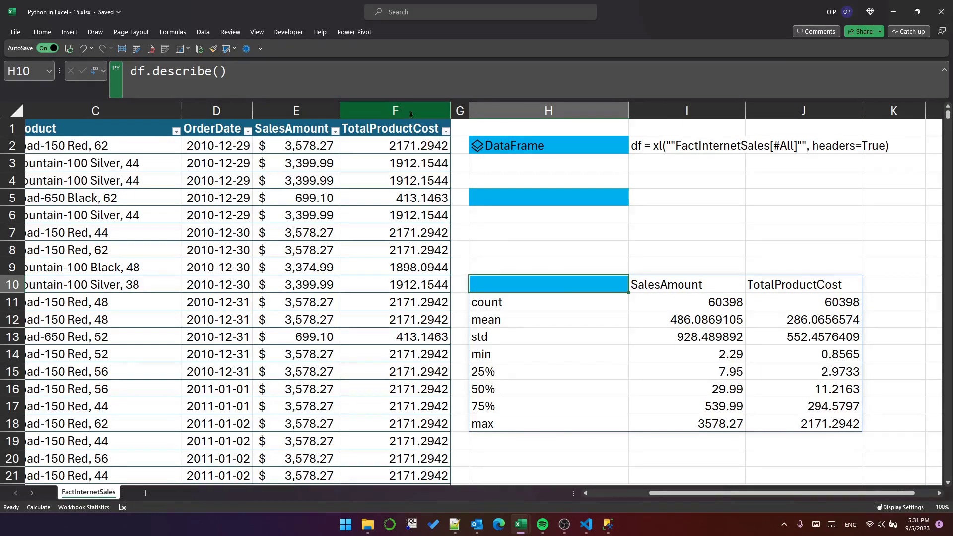
click(230, 74)
text(include='all)
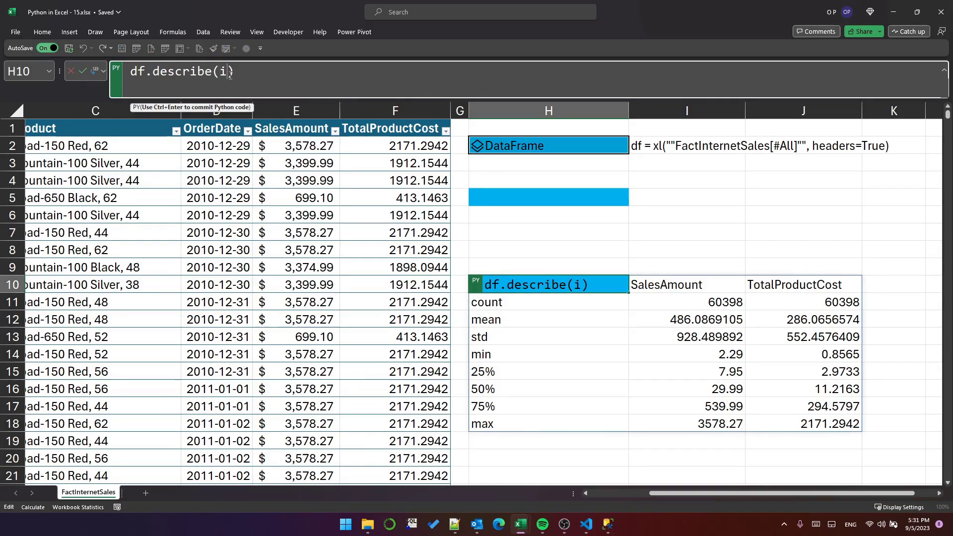
text(')
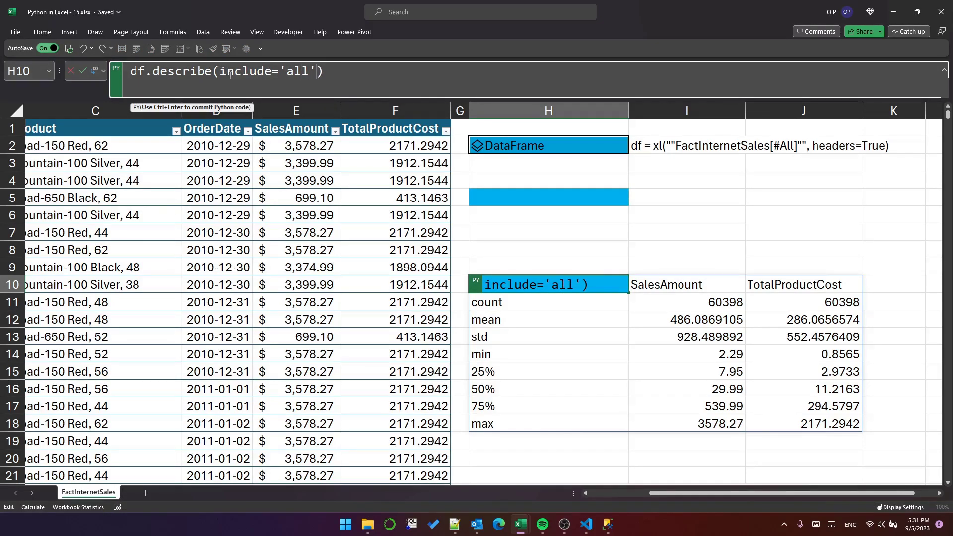
key(ctrl+Return)
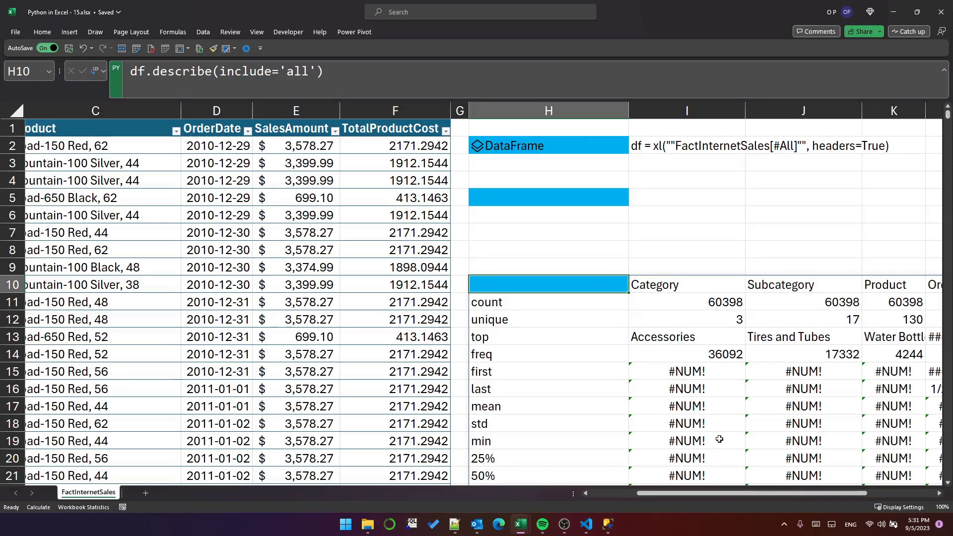
drag(693, 493, 656, 493)
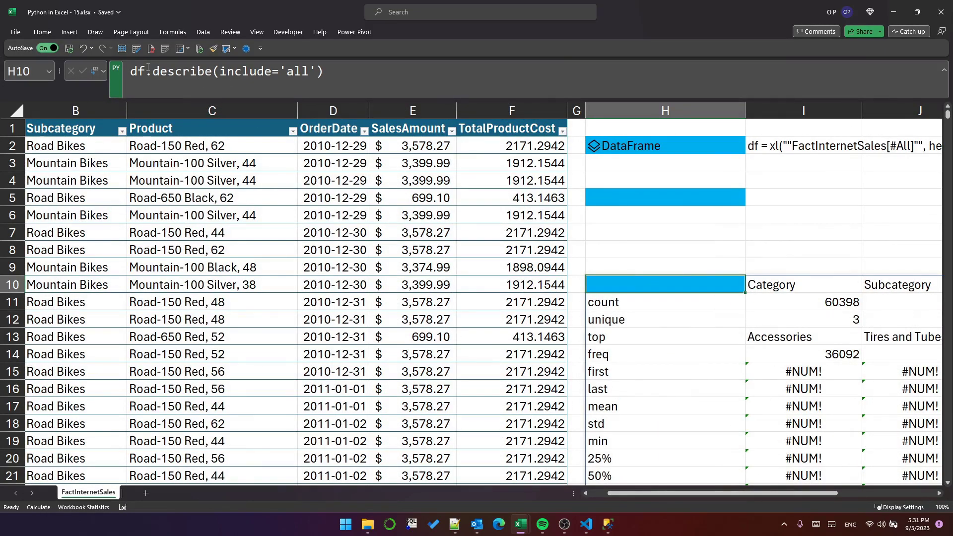
Replace H10's code with df.SalesAmount.describe() and review the SalesAmount statistic values.
drag(148, 67, 390, 66)
text(.)
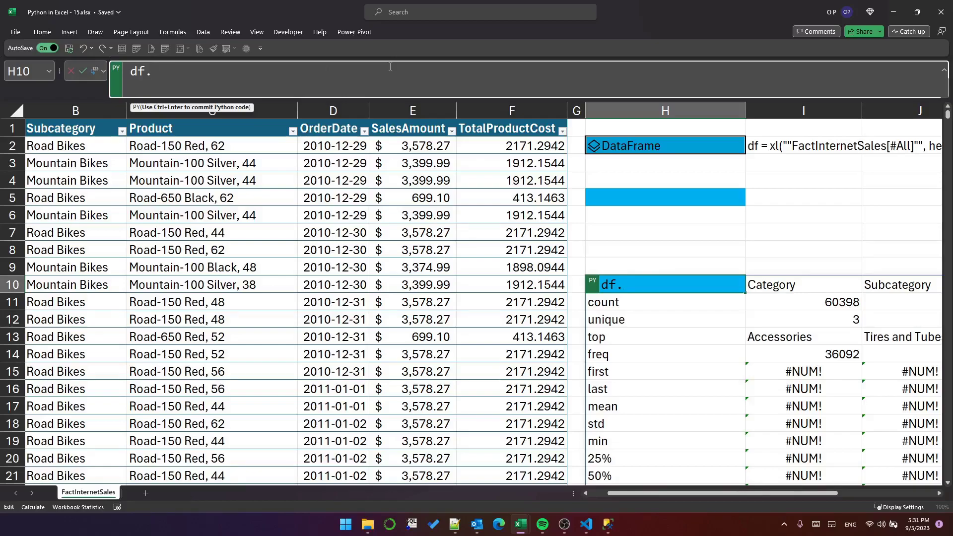
text(Sal)
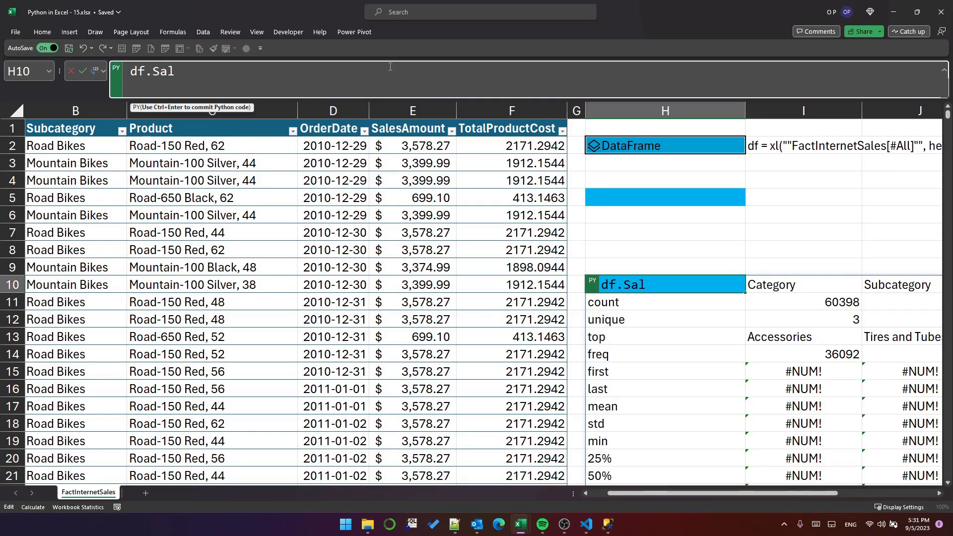
text(esAmount.)
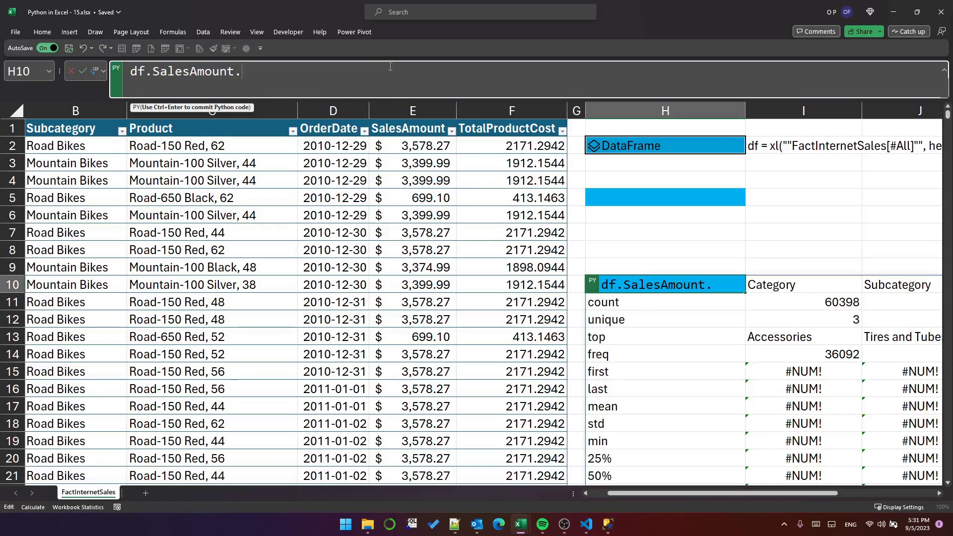
text(describe())
key(ctrl+Return)
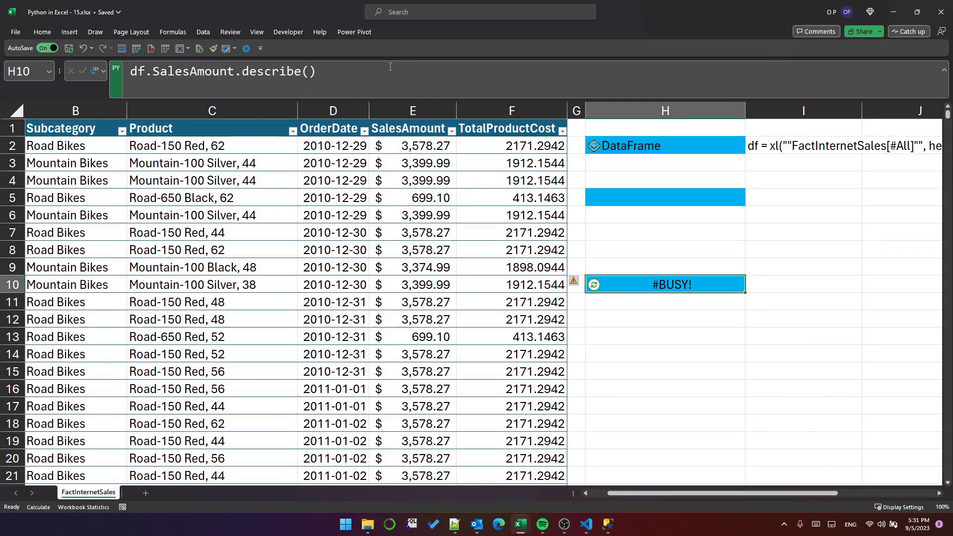
drag(777, 302, 775, 422)
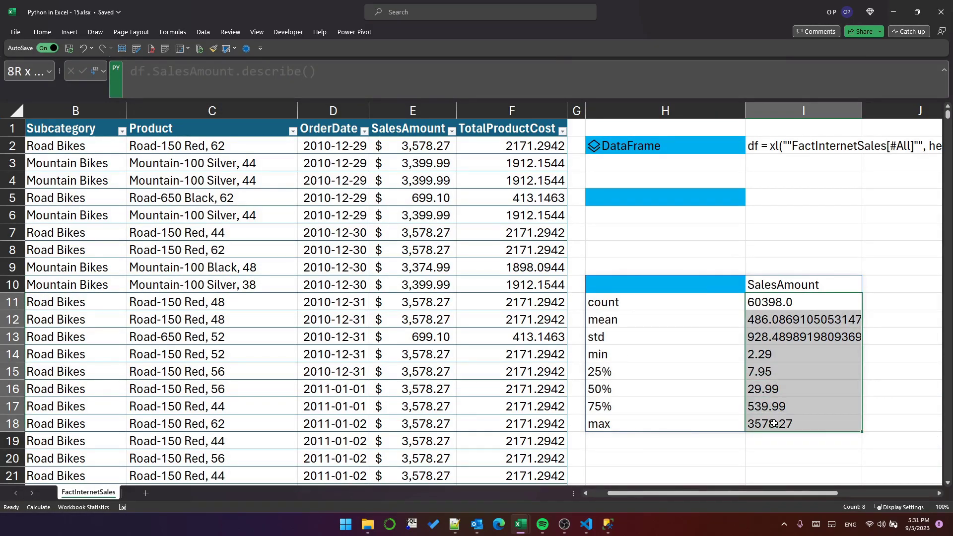
click(666, 285)
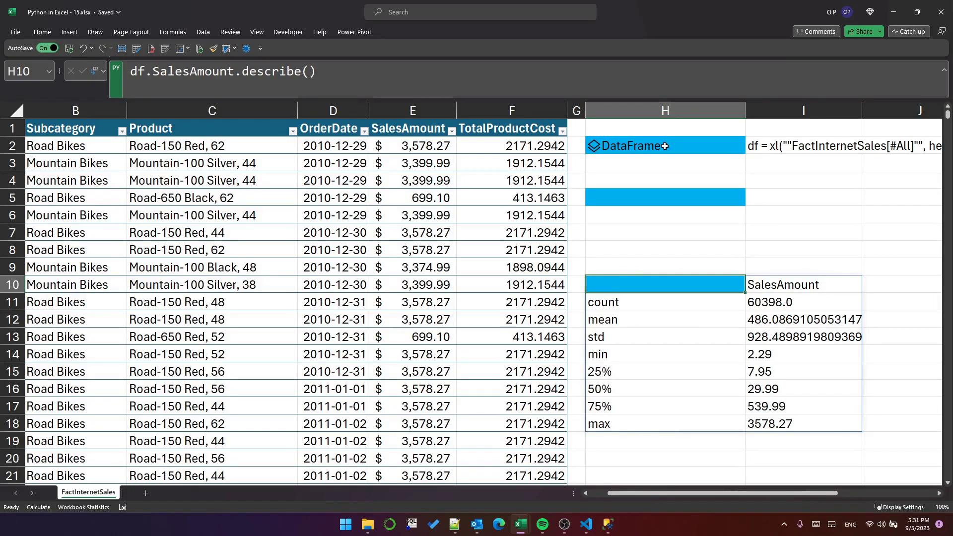
Review the Category, Subcategory, Product and OrderDate columns, then select cell H5.
click(593, 492)
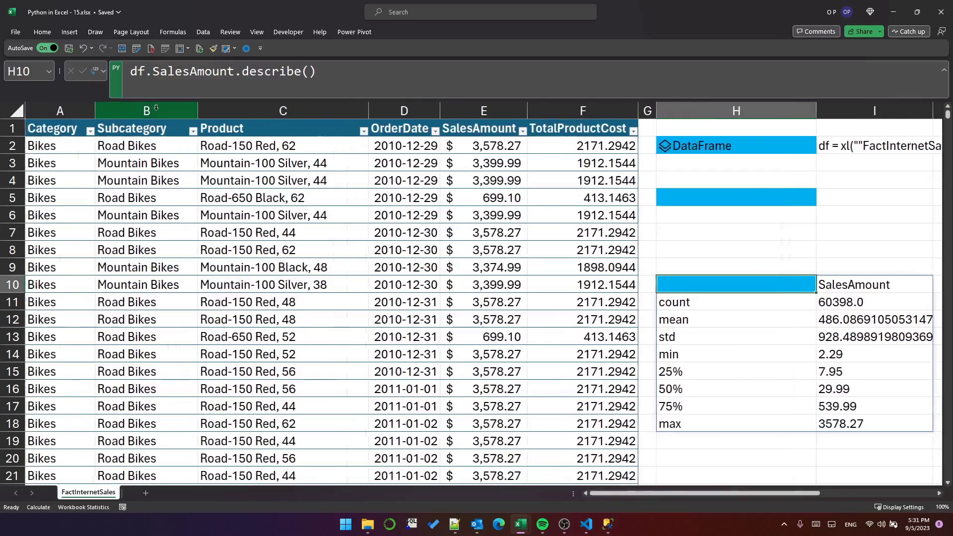
click(59, 110)
click(147, 110)
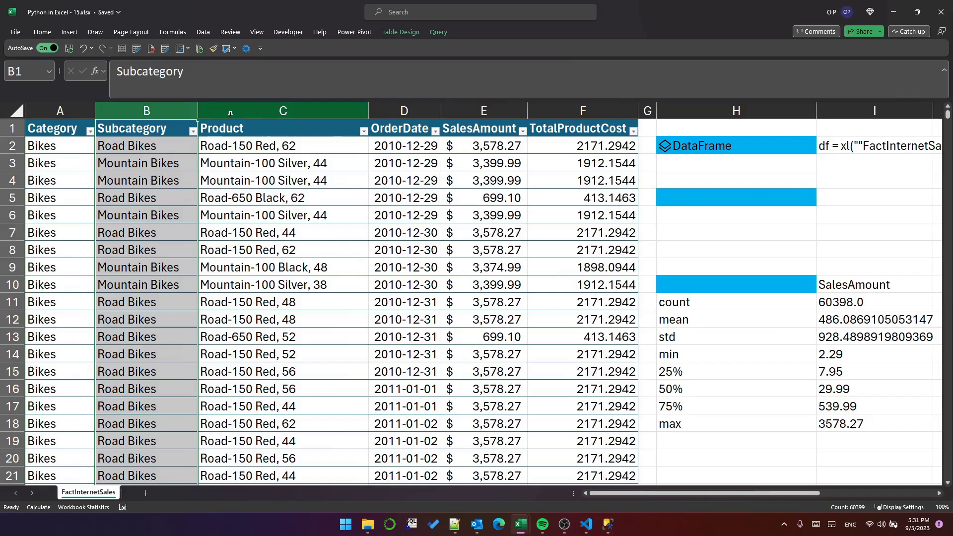
click(298, 108)
click(382, 110)
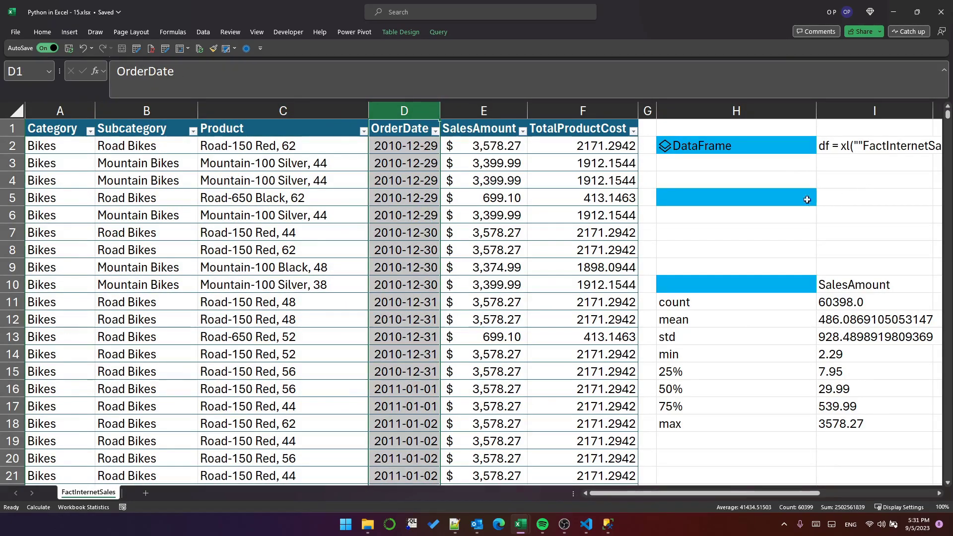
click(765, 196)
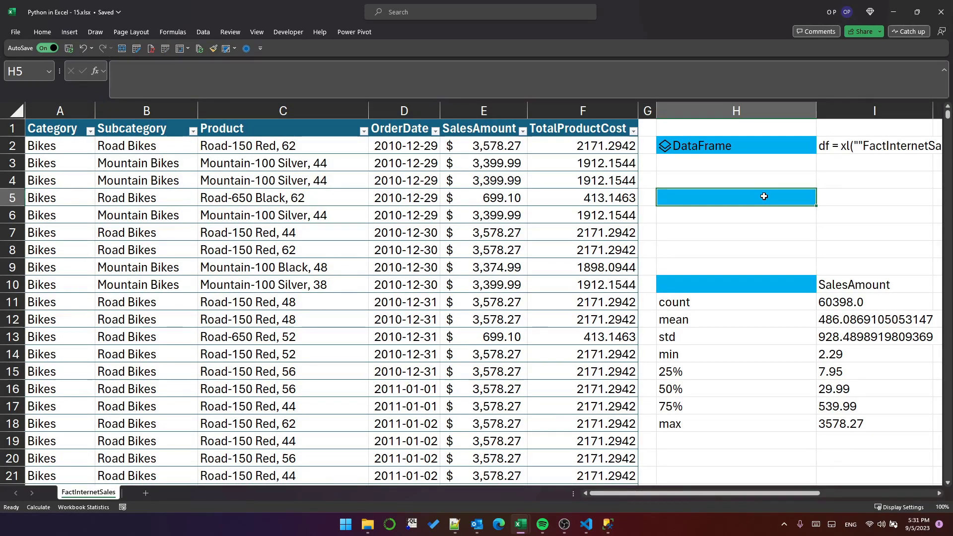
In H5, write Python group_columns = list(df.columns[:2]) and df_grouped = df.groupby(group_columns), clearing H10's old output.
text(=py)
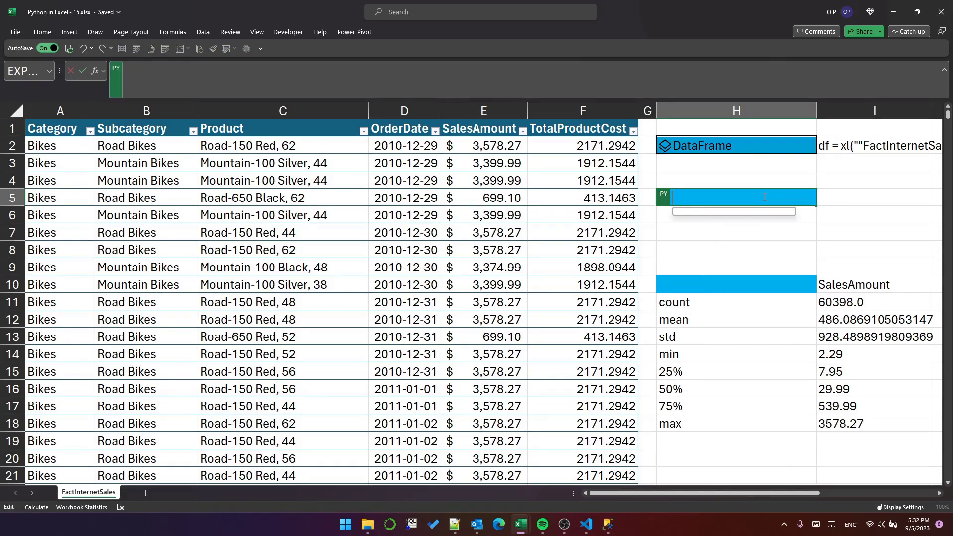
key(Tab)
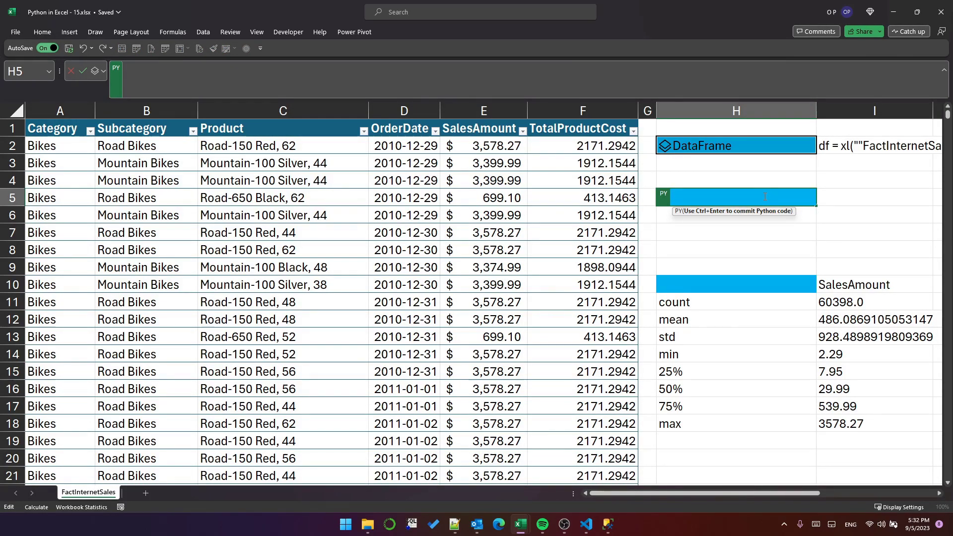
text(group_colu)
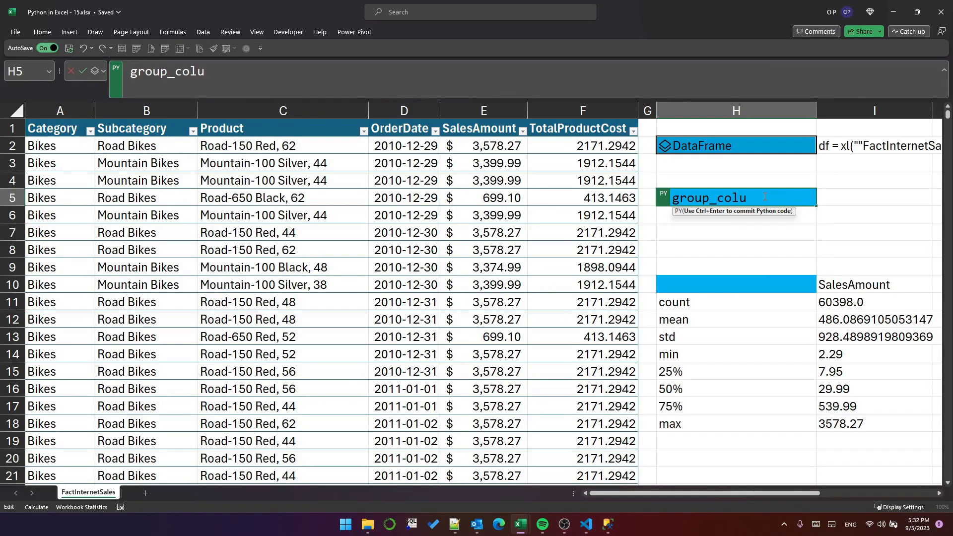
text(mns = df.columns[)
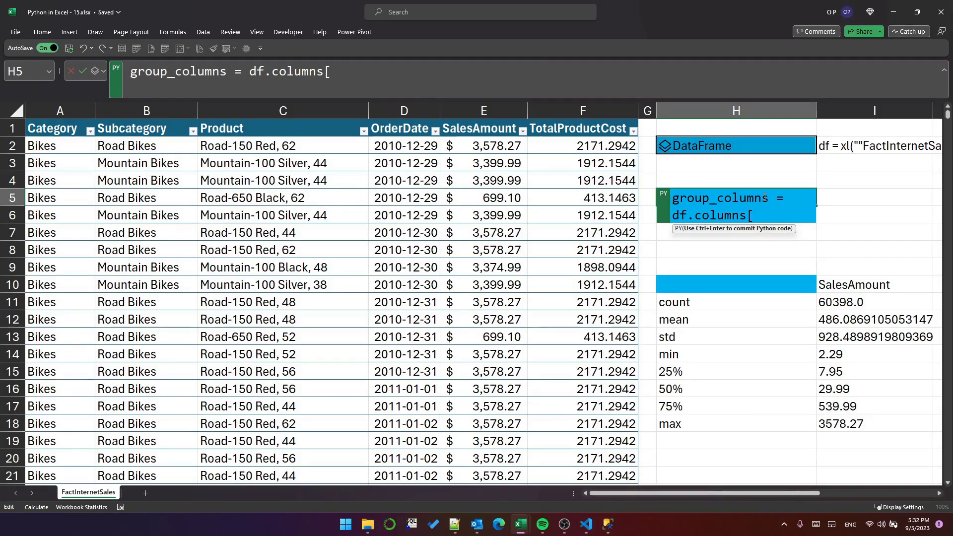
text(:2])
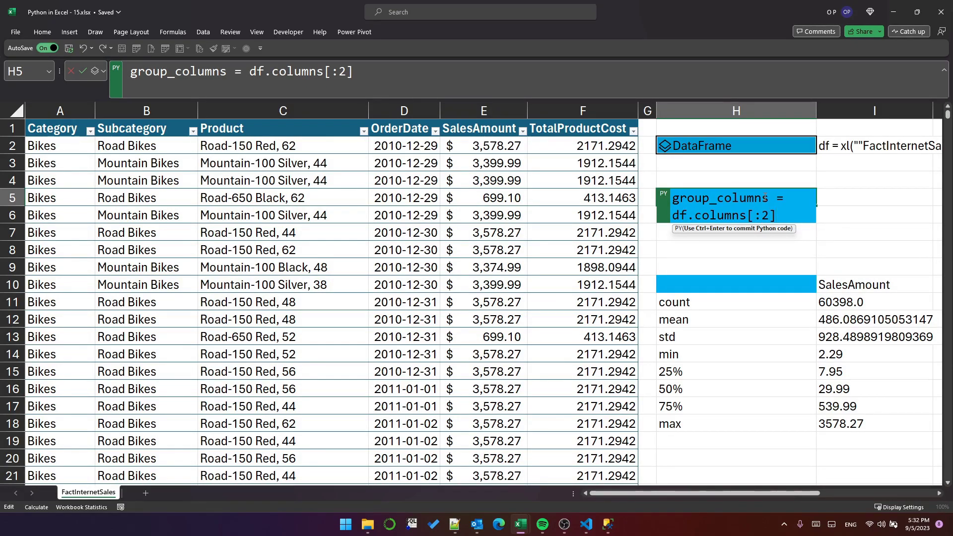
text(list()
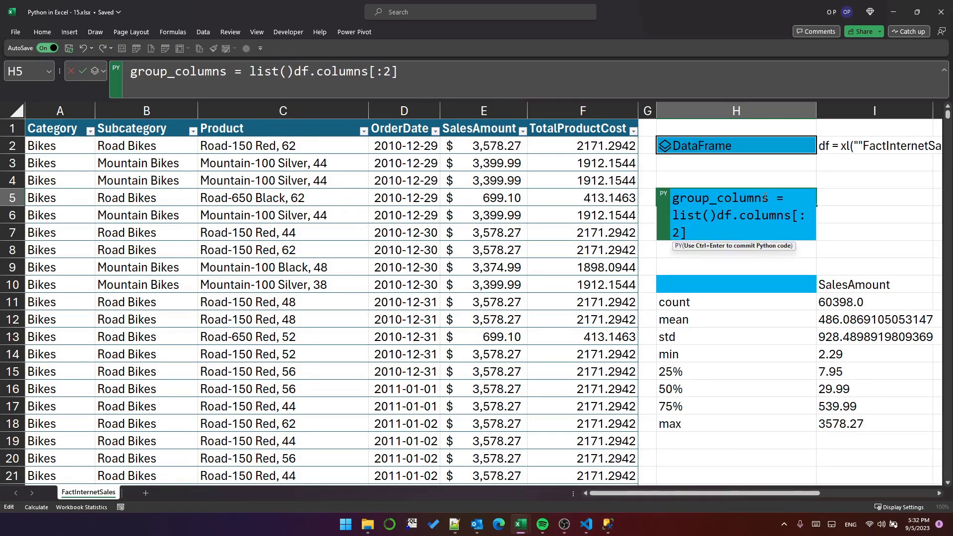
text())
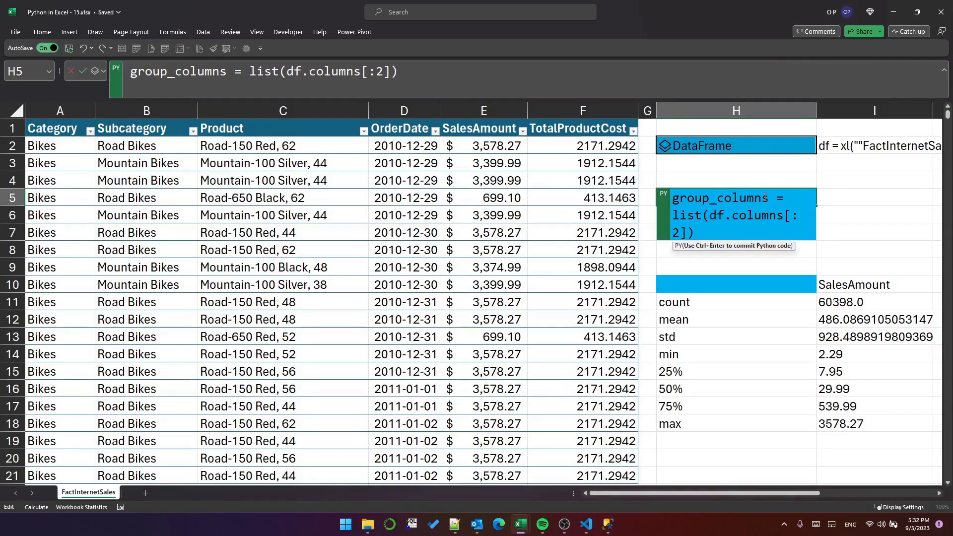
key(Return)
text(df)
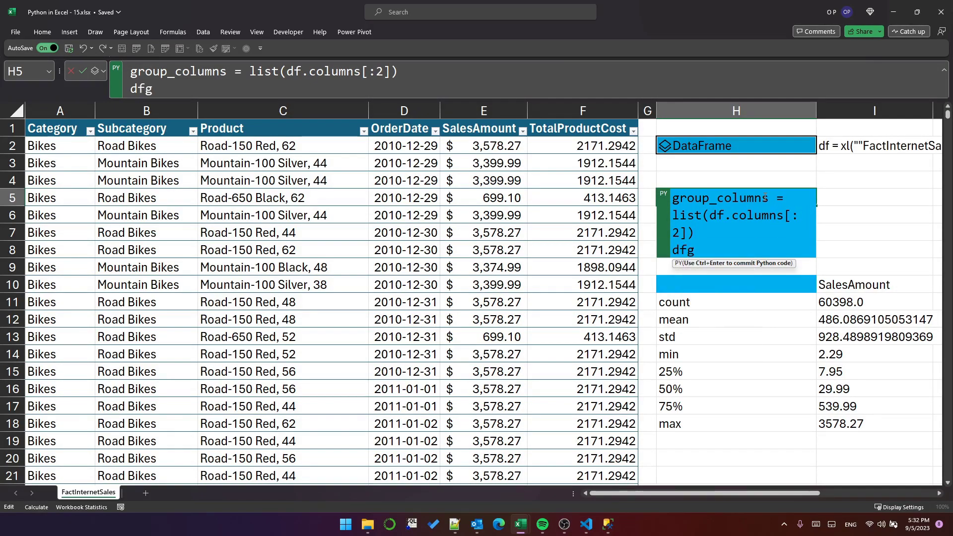
text(_grouped)
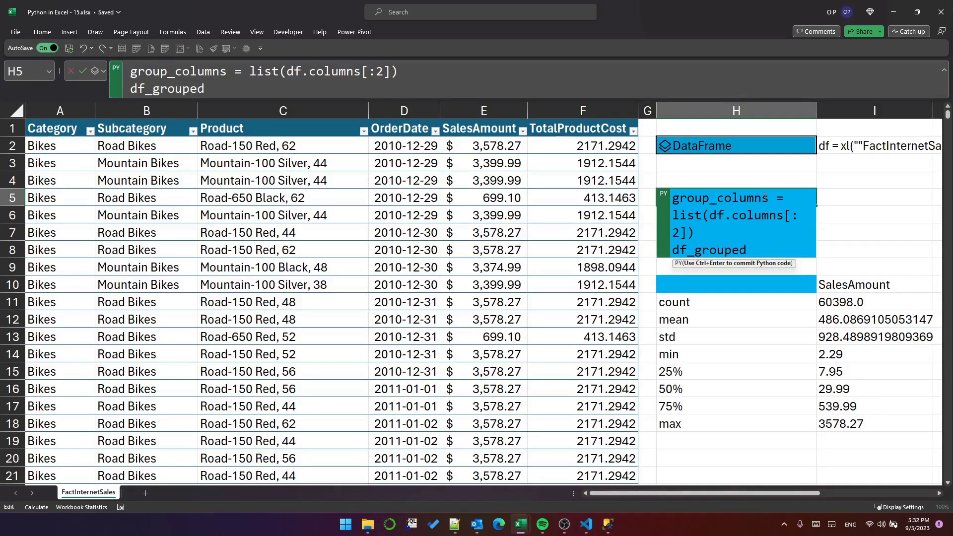
text( = df.)
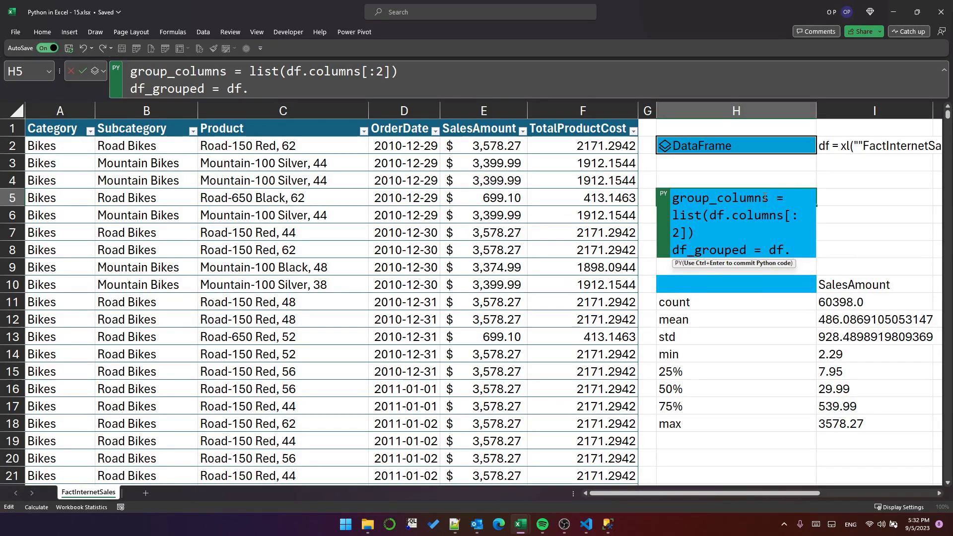
text(groupby(group_columns))
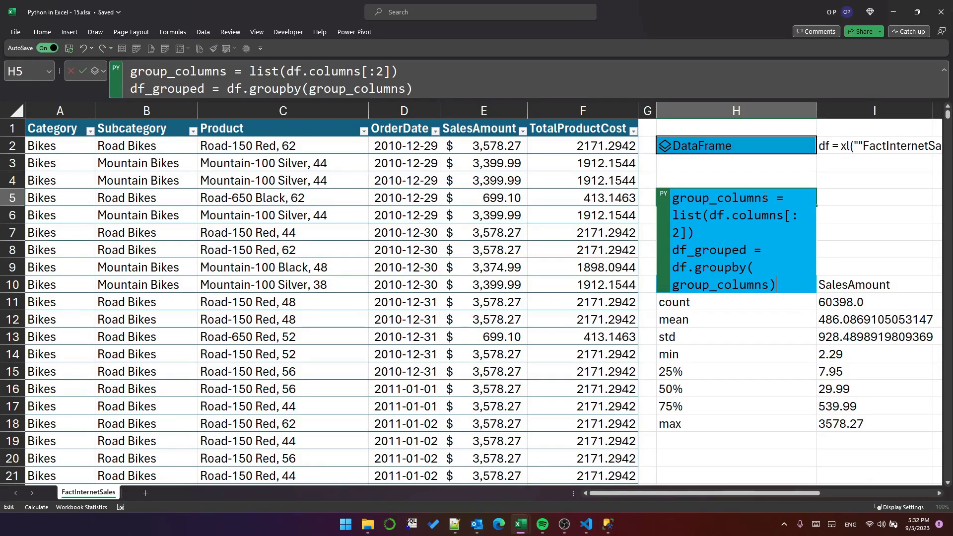
key(ctrl+Return)
key(ctrl+Down)
key(Delete)
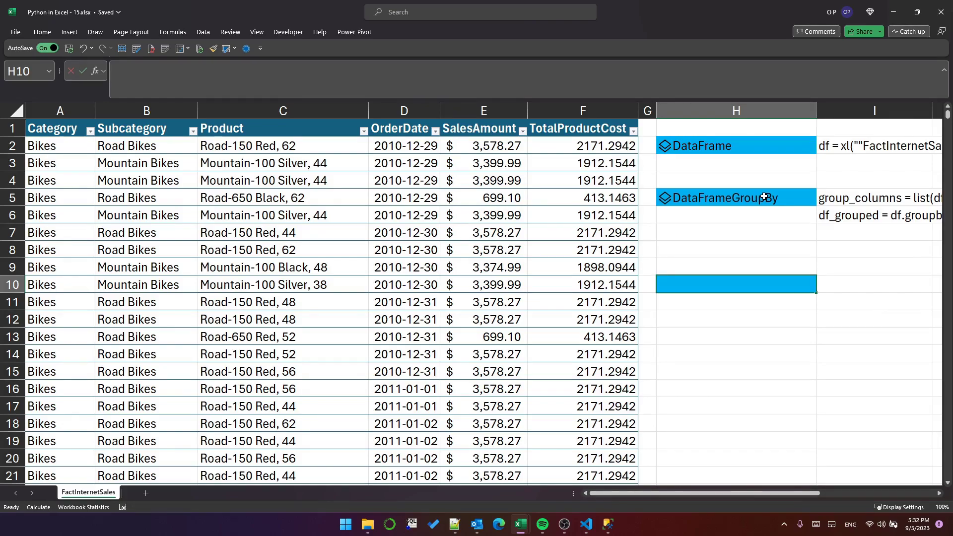
Run df_grouped.describe() as a Python formula in H10.
text(=py)
key(Tab)
text(df)
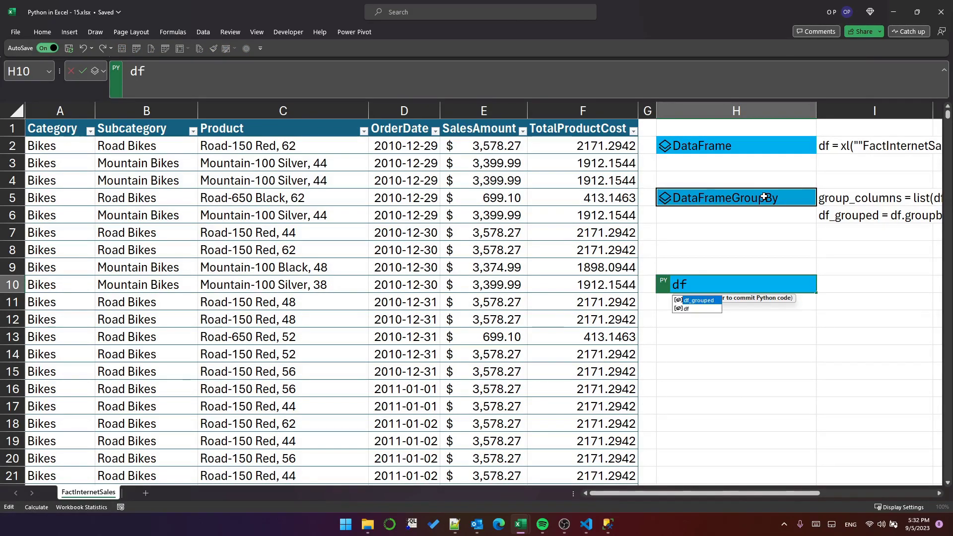
text(_grouped.describe())
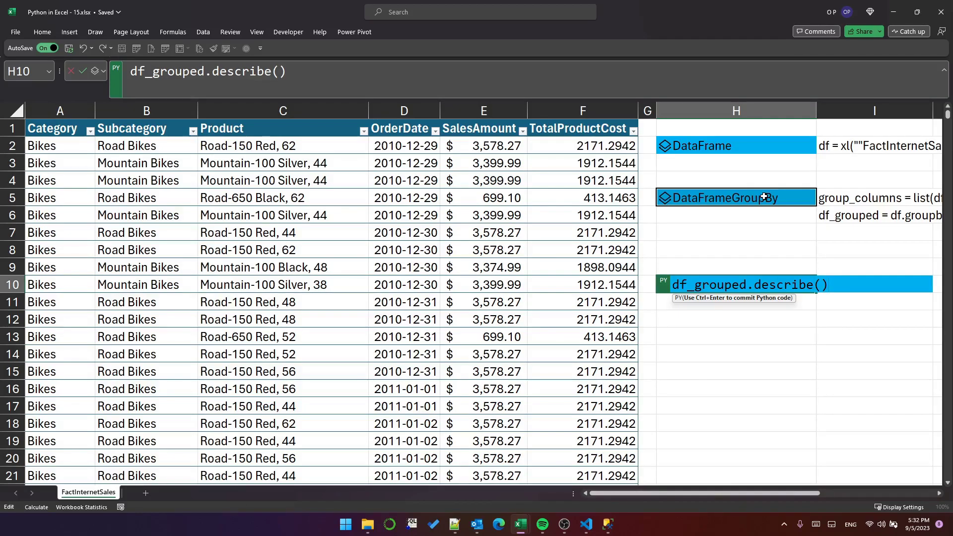
key(ctrl+Return)
Inspect the grouped results' Category and Subcategory labels and SalesAmount statistic rows.
scroll(357, 334, right, 5)
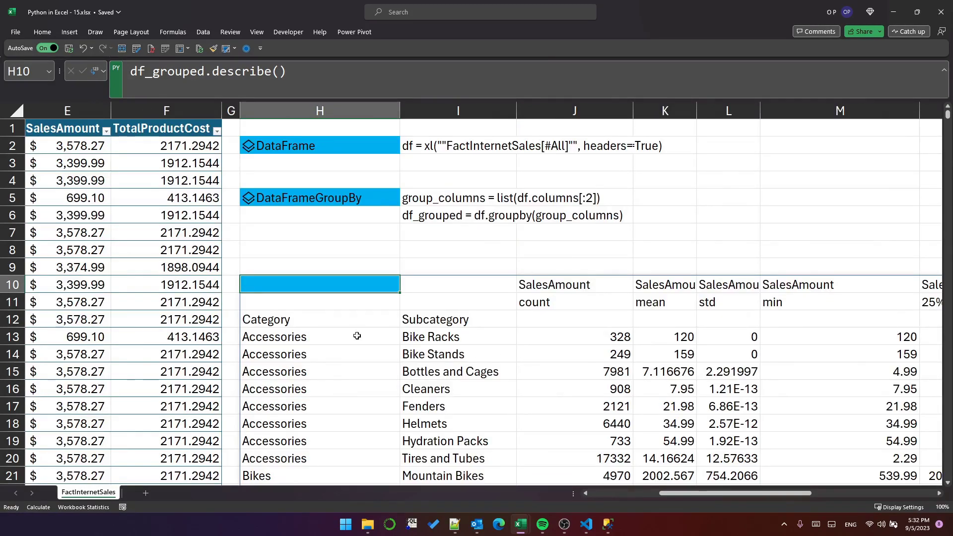
click(319, 319)
click(454, 318)
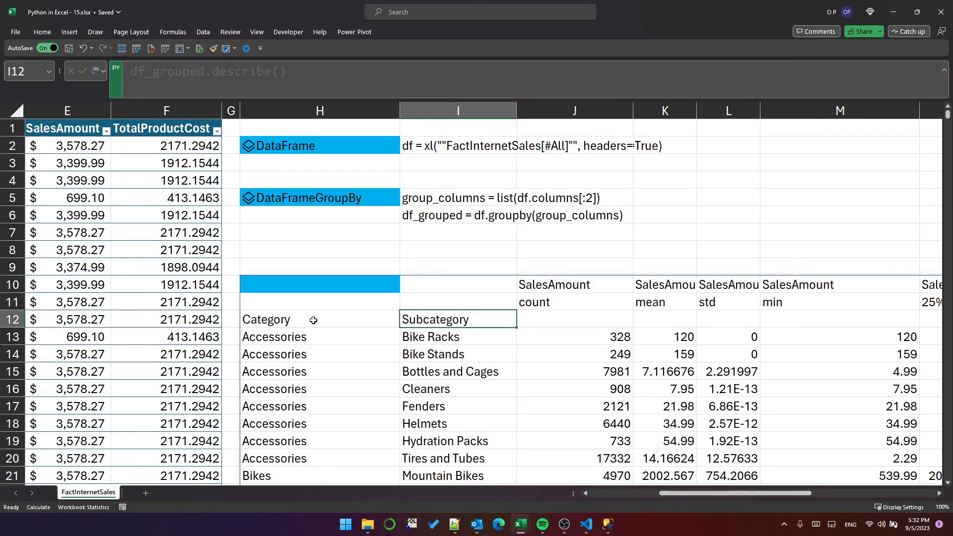
drag(307, 337, 472, 406)
drag(566, 337, 91, 334)
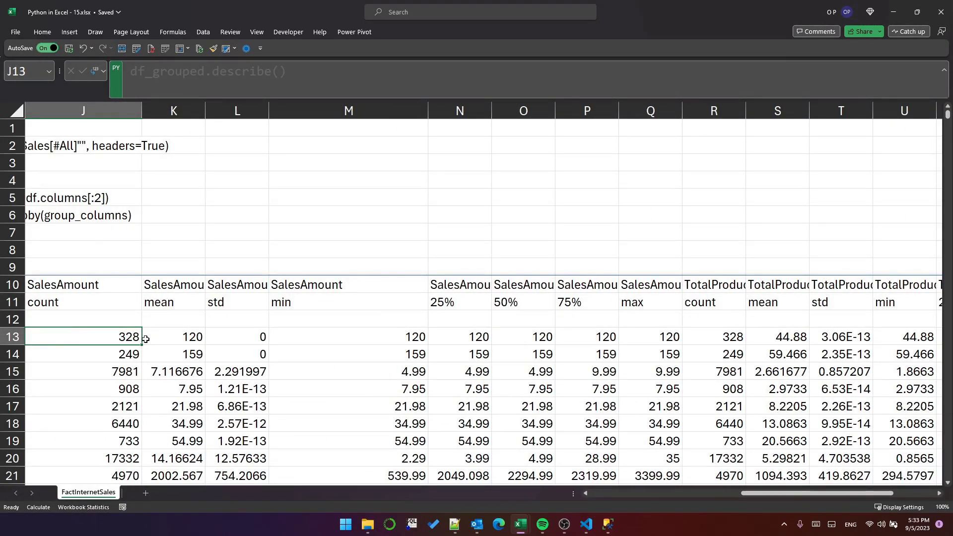
key(Left)
key(Left)
key(Left)
key(Left)
key(Right)
key(Right)
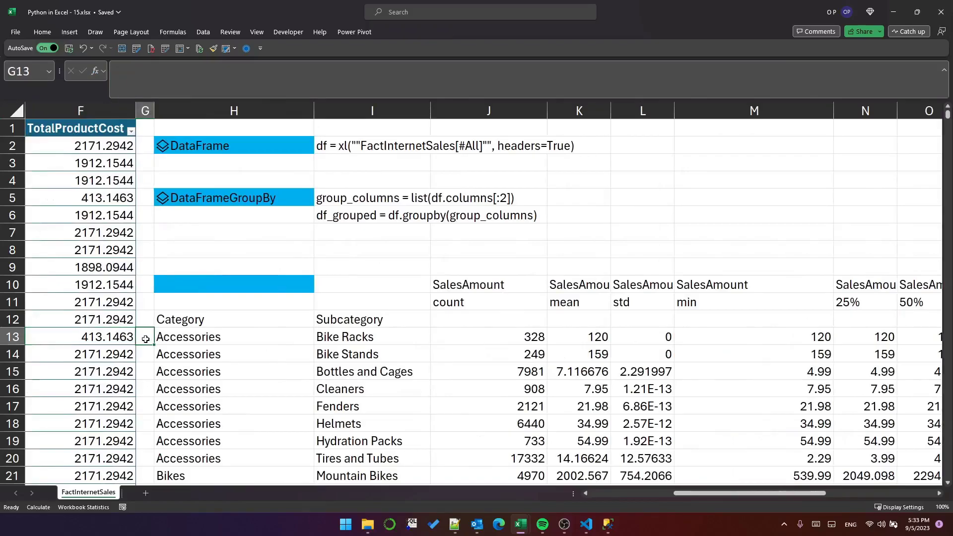
key(Up)
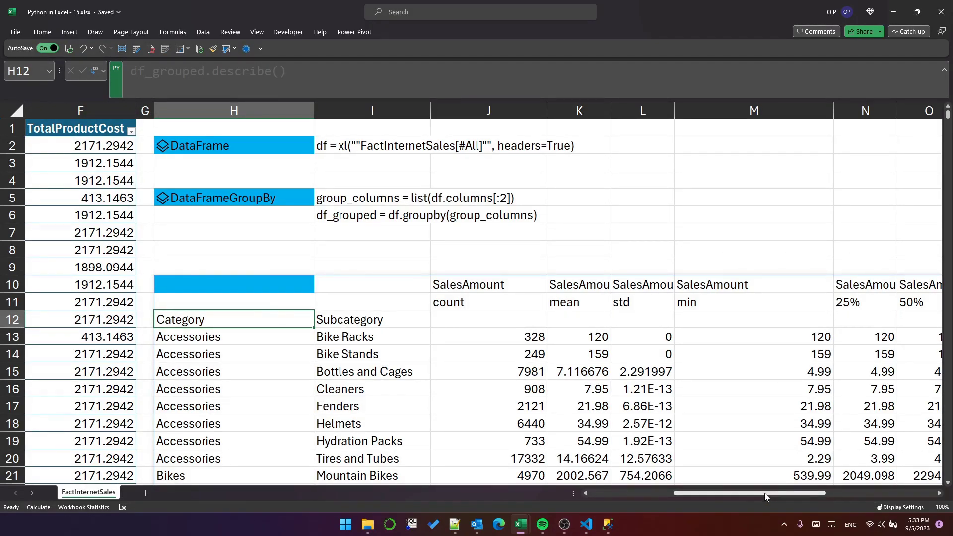
Append df.OrderDate.dt.year to group_columns in H5 so statistics also split by order year.
drag(767, 493, 747, 493)
click(334, 284)
click(397, 193)
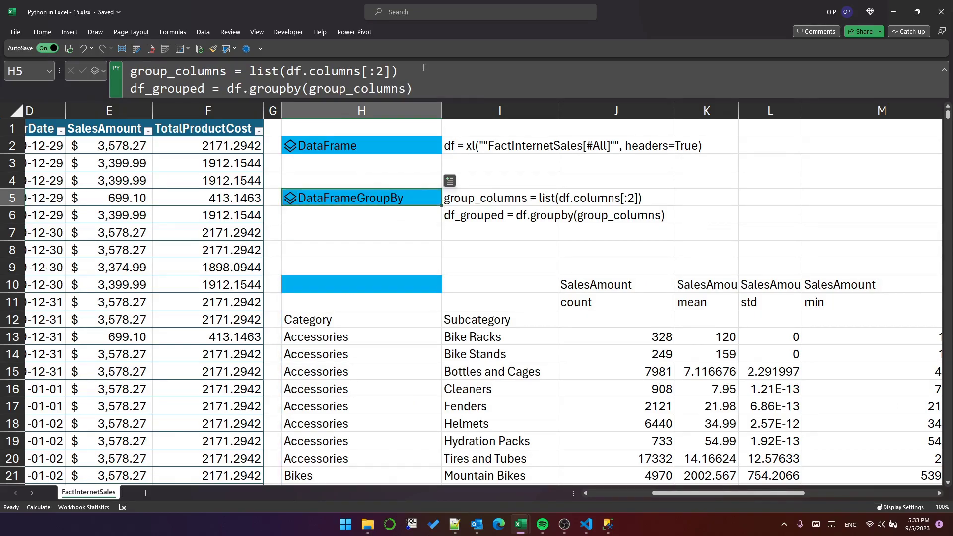
click(423, 69)
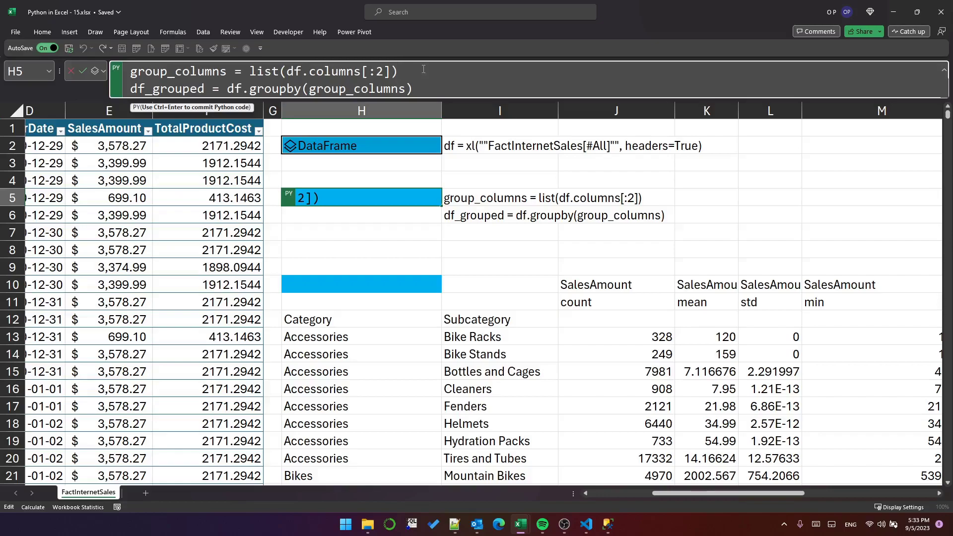
drag(680, 493, 629, 493)
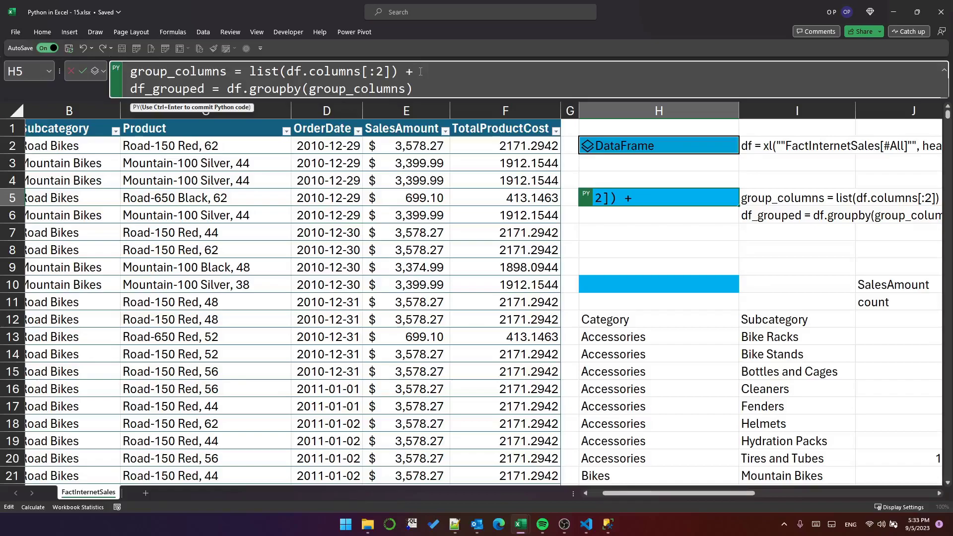
text([df.OrderDate.dt)
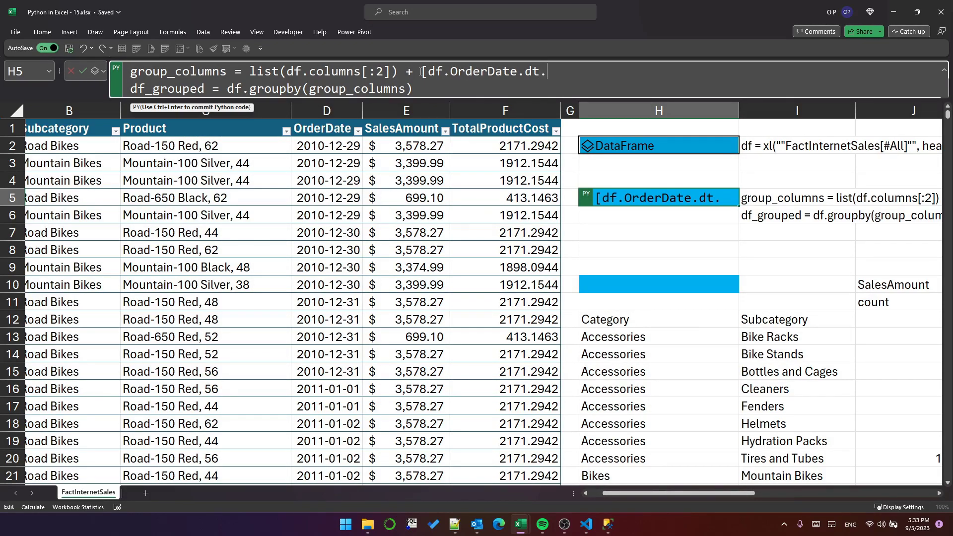
text(.Year)
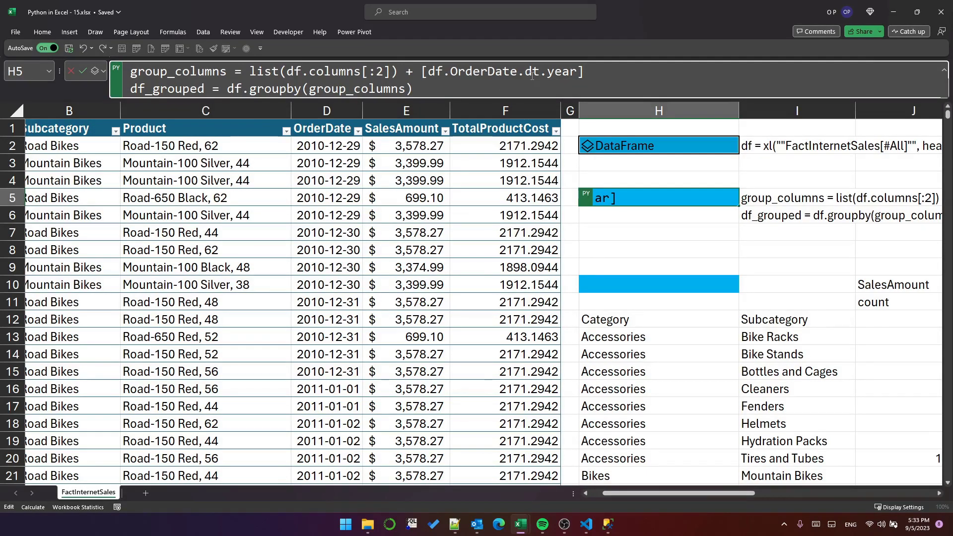
key(ctrl+Return)
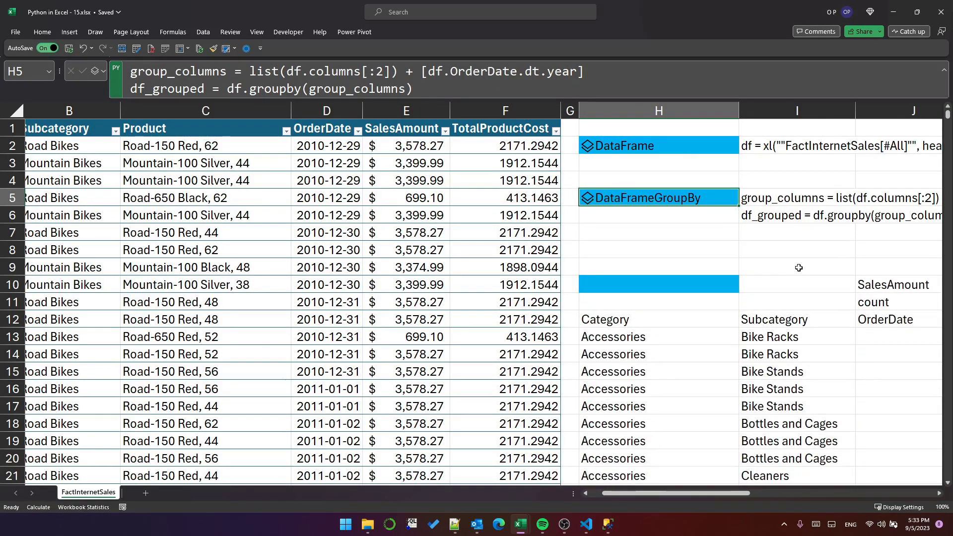
drag(719, 493, 757, 494)
drag(695, 316, 433, 448)
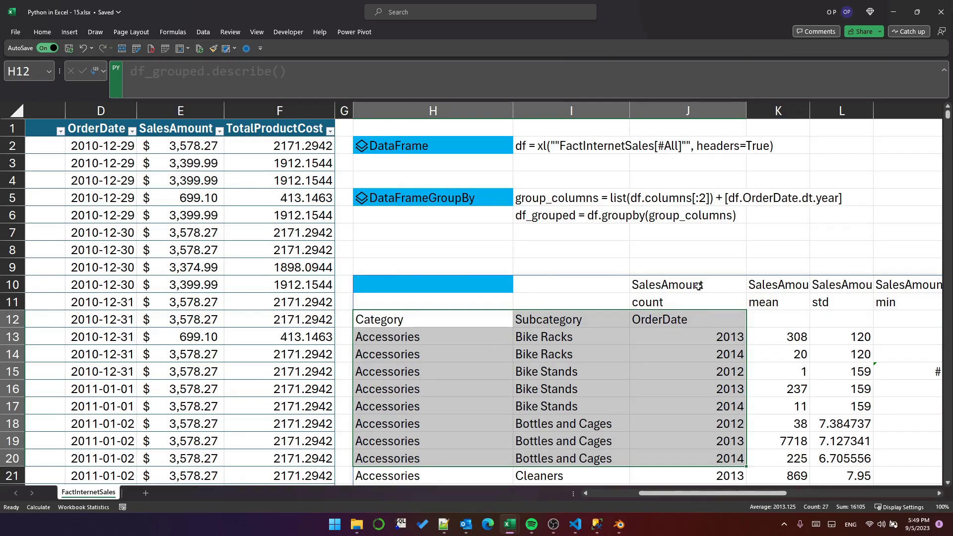
drag(686, 283, 693, 298)
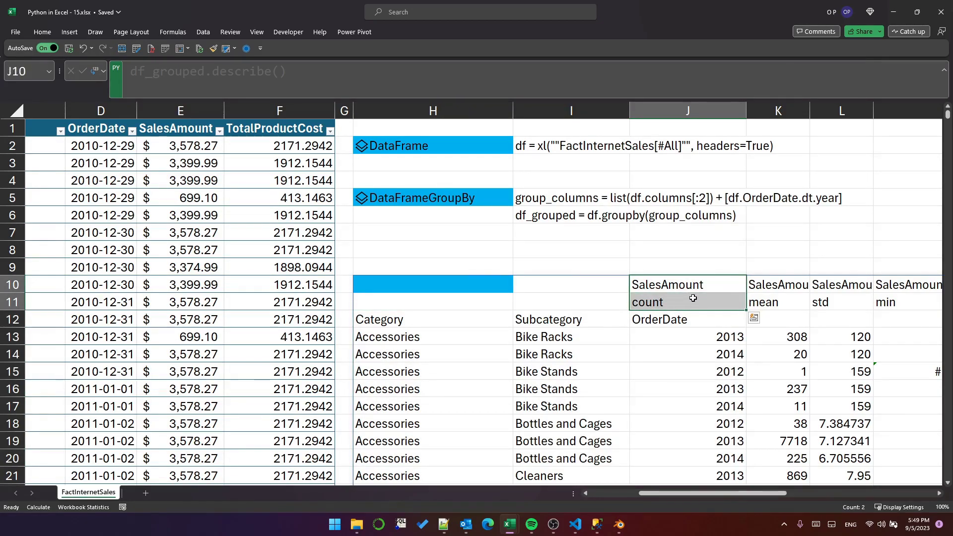
drag(775, 287, 775, 302)
drag(707, 287, 705, 301)
drag(651, 495, 844, 496)
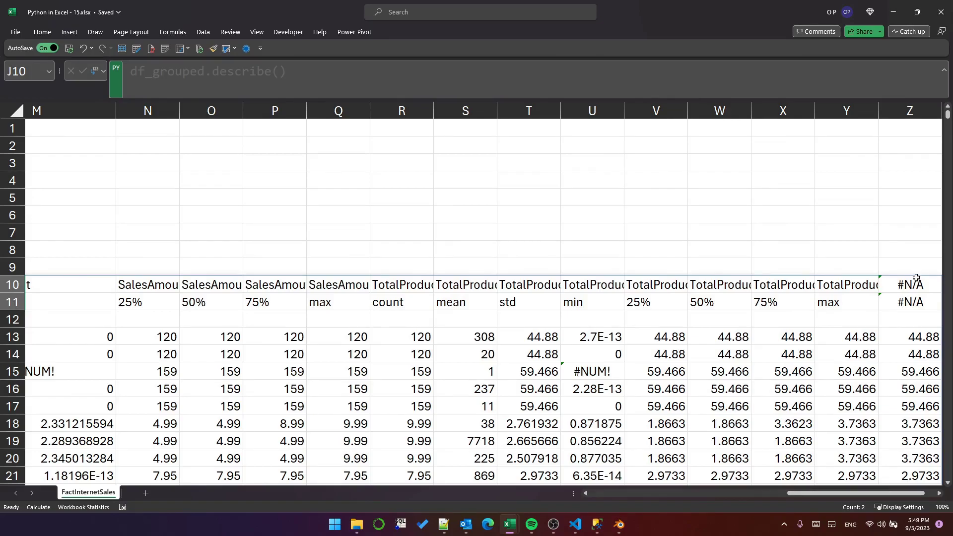
drag(916, 279, 917, 302)
drag(864, 493, 691, 463)
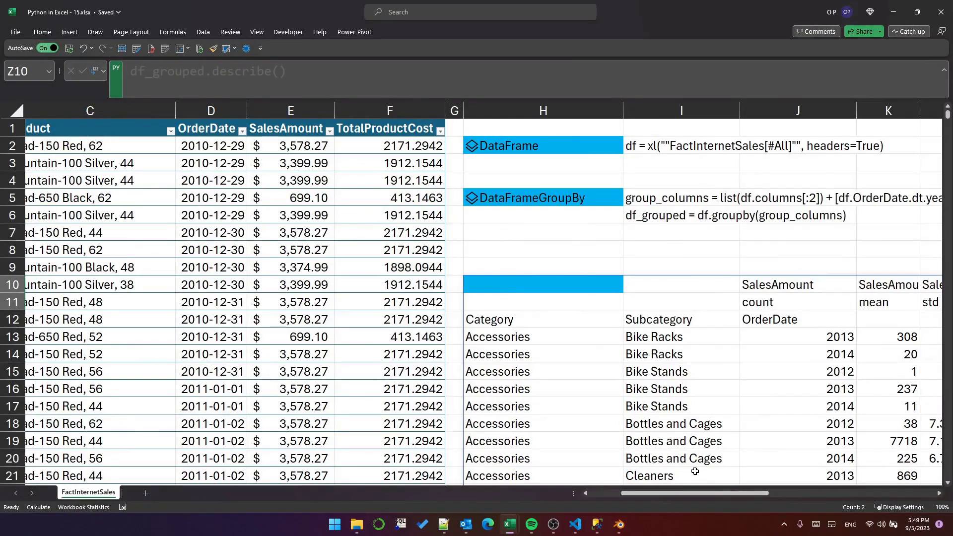